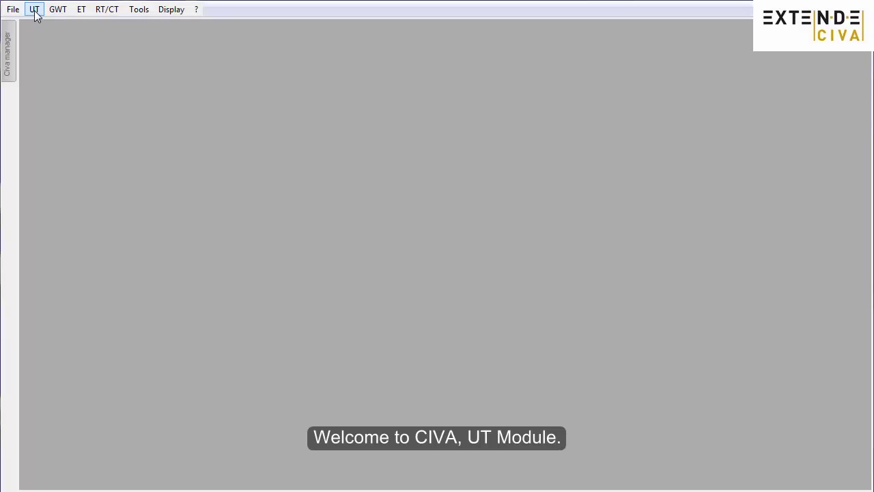
- Create an inspection simulation from Default Configuration with a Nozzle specimen, linear probe and wedge
click(34, 9)
click(38, 40)
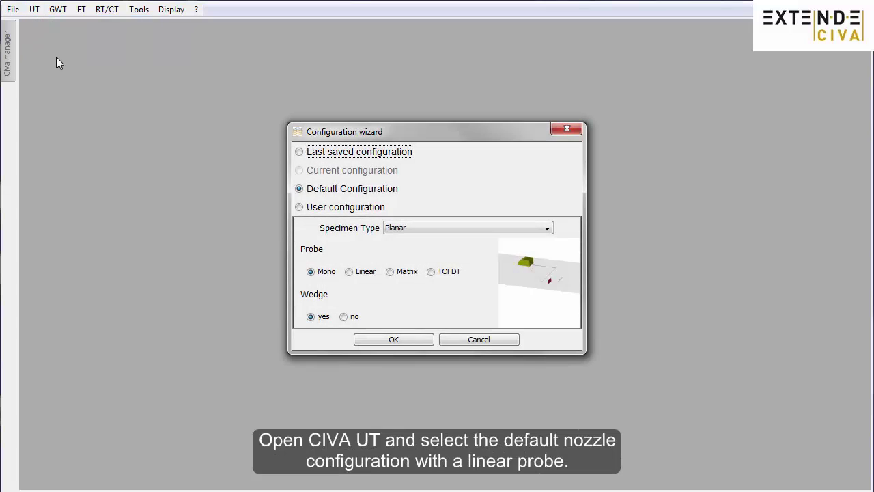
click(418, 225)
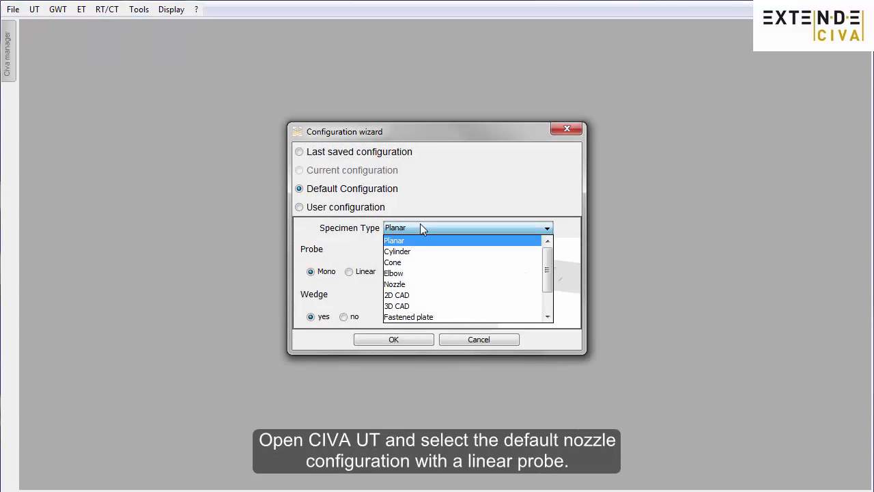
click(418, 285)
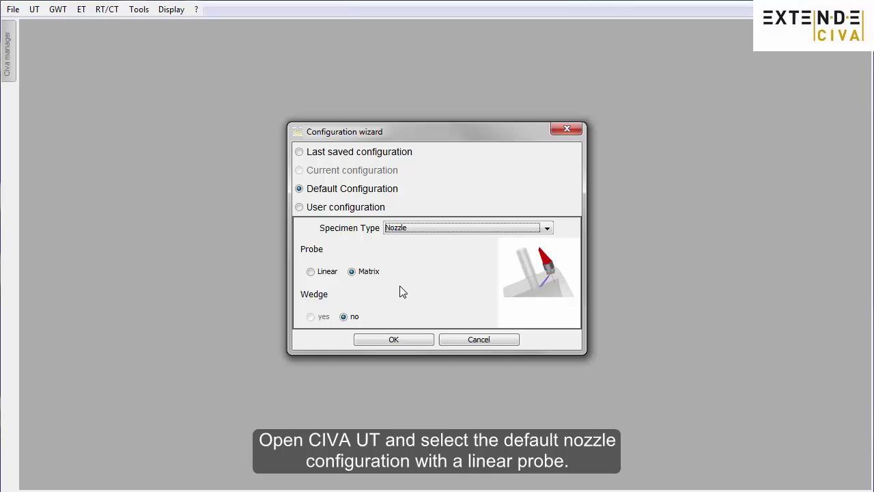
click(322, 276)
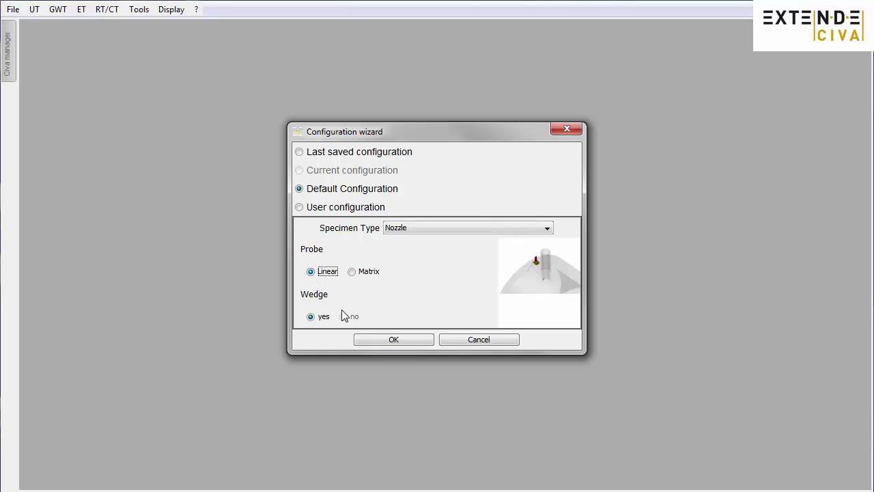
click(394, 341)
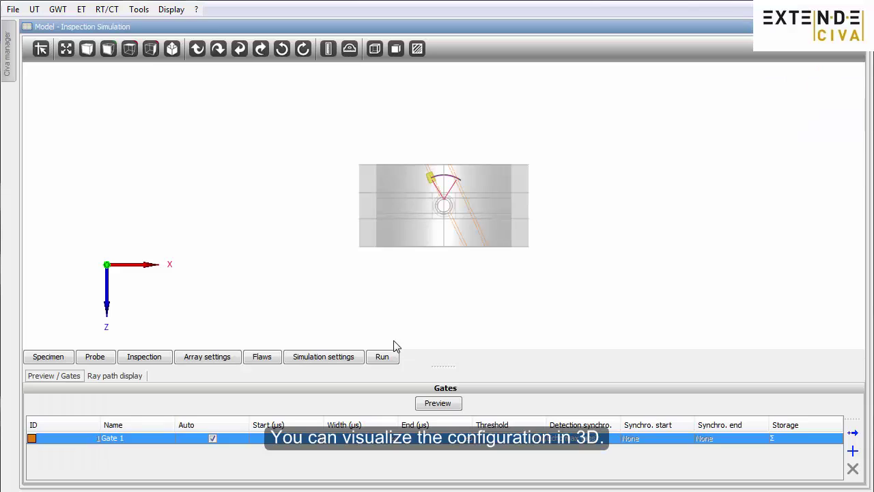
- View the nozzle from above and open the Specimen panel
drag(355, 238, 355, 297)
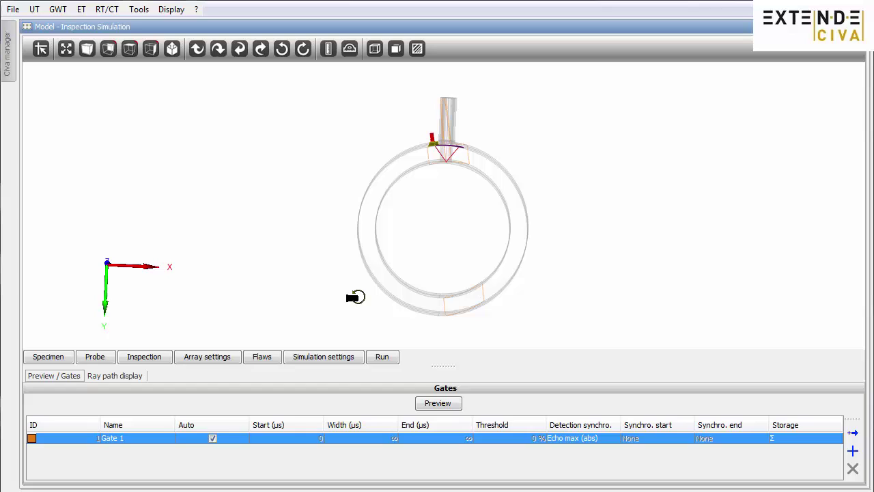
click(36, 360)
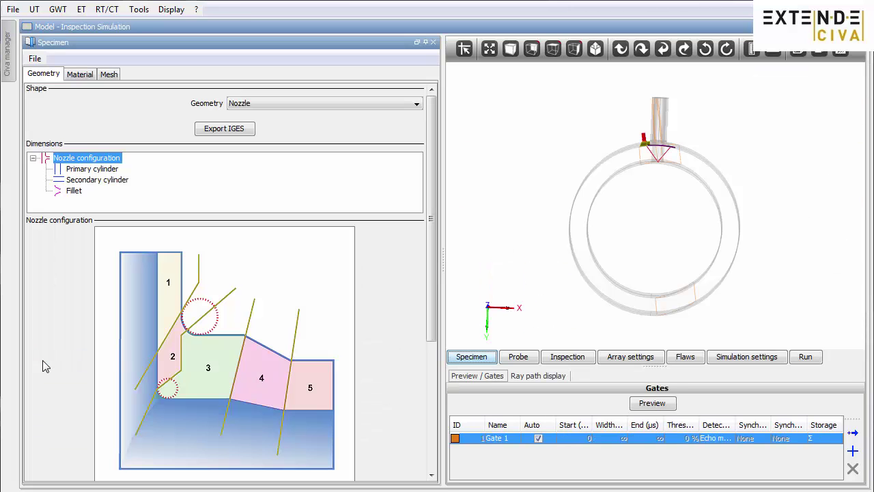
- Set the secondary cylinder thickness to 25 mm and validate the nozzle geometry
click(96, 180)
scroll(421, 225, down, 5)
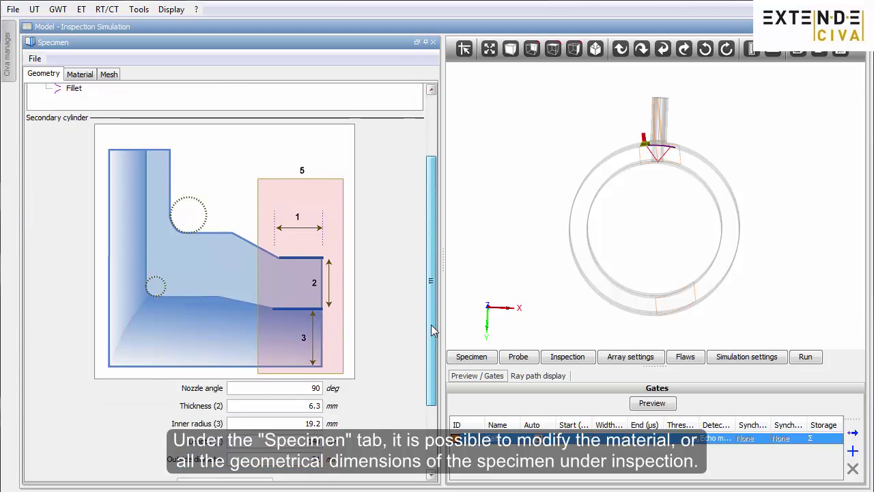
click(311, 314)
text(25)
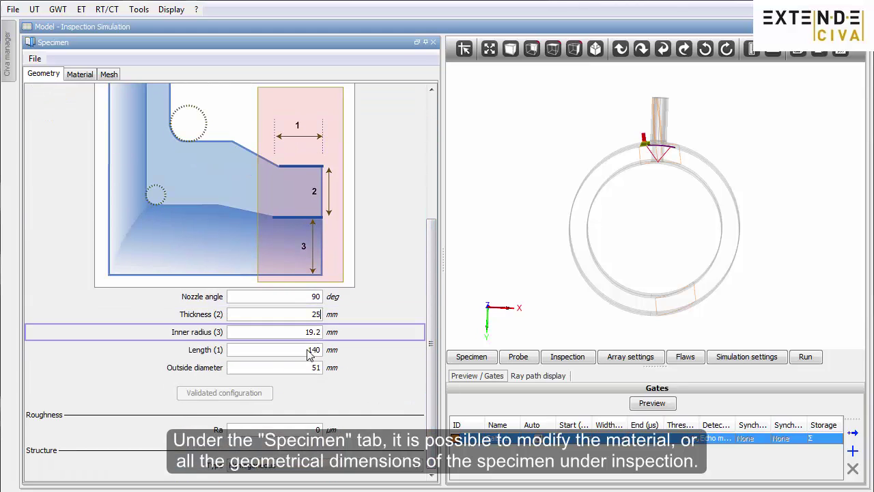
key(Return)
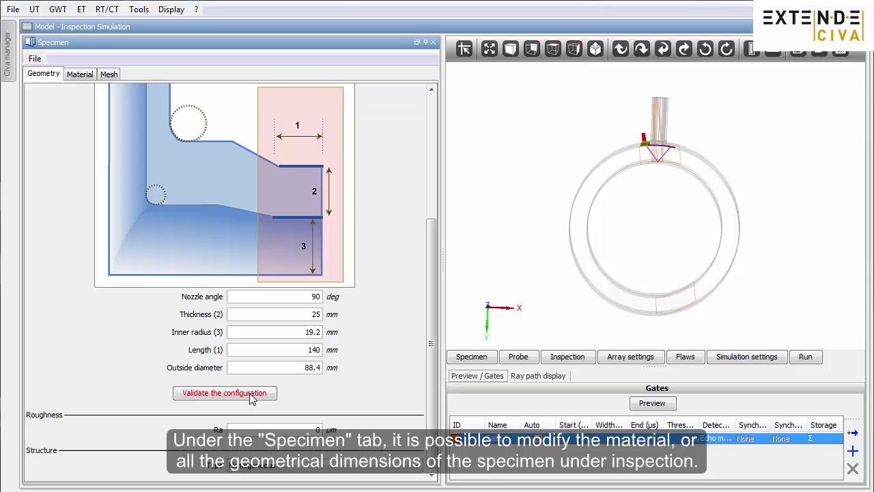
click(250, 395)
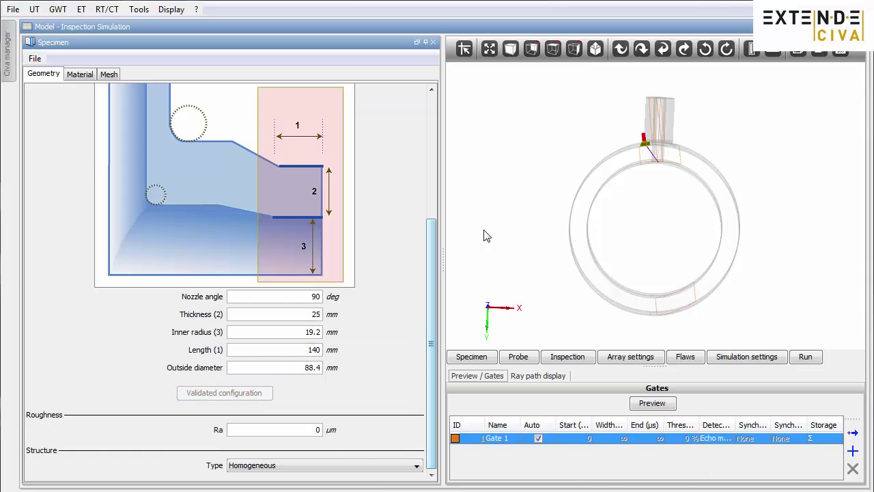
scroll(554, 154, up, 10)
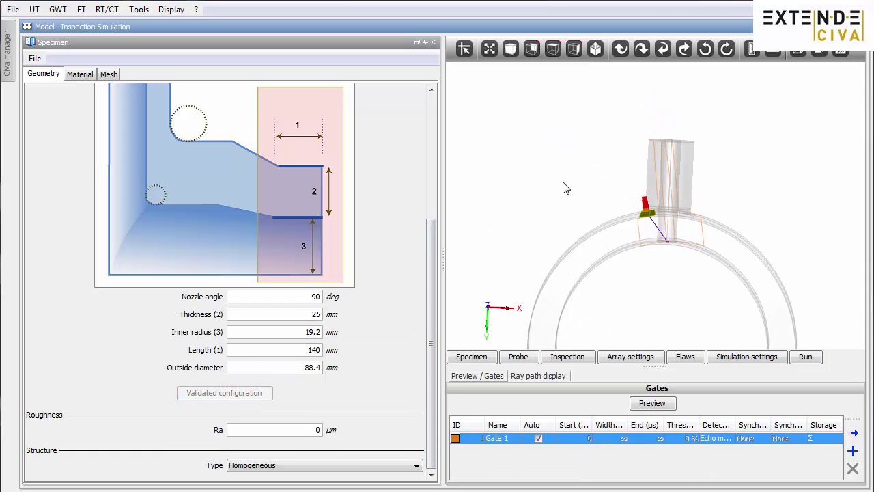
scroll(561, 198, up, 8)
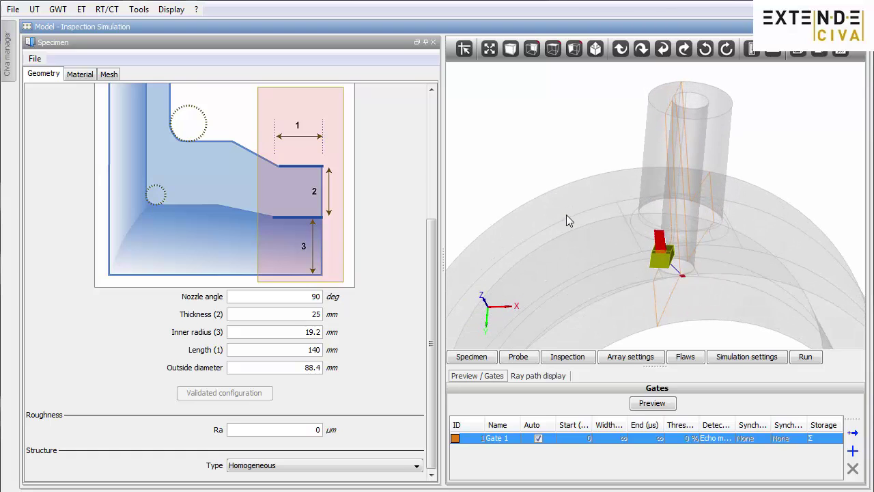
scroll(566, 217, up, 6)
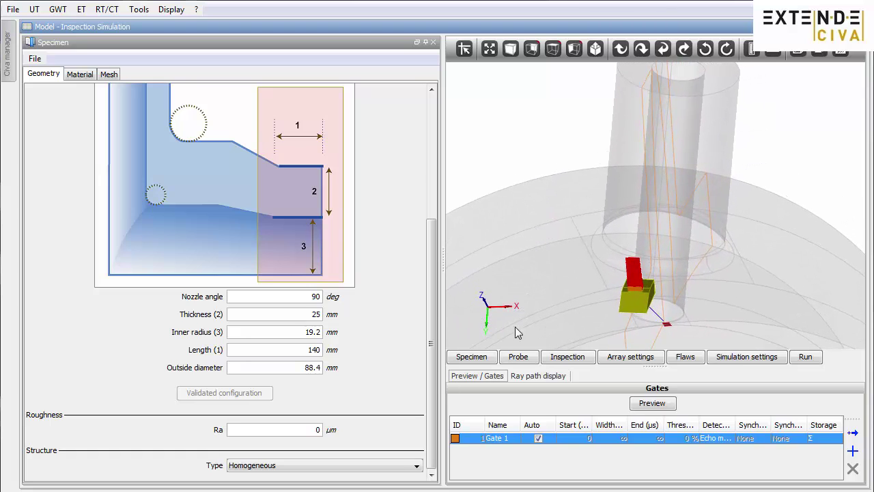
- Set the probe pattern to Matrix phased array with 8 elements per row and 8 per column
click(519, 357)
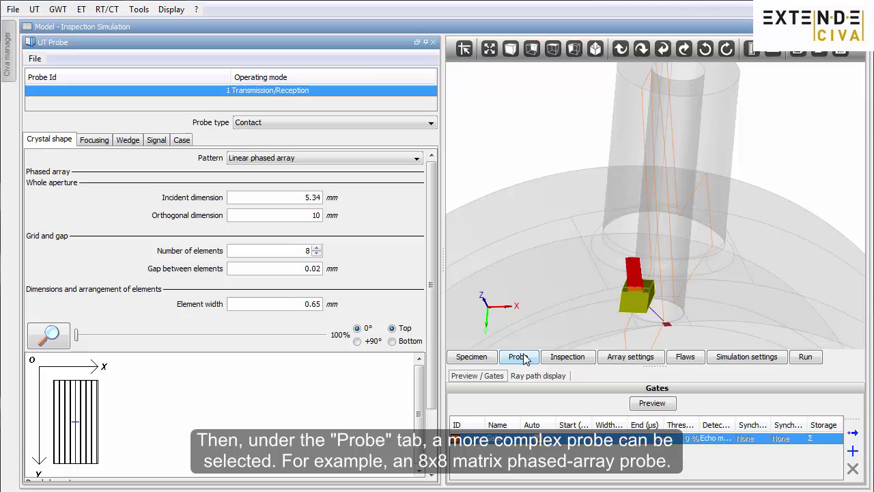
click(365, 159)
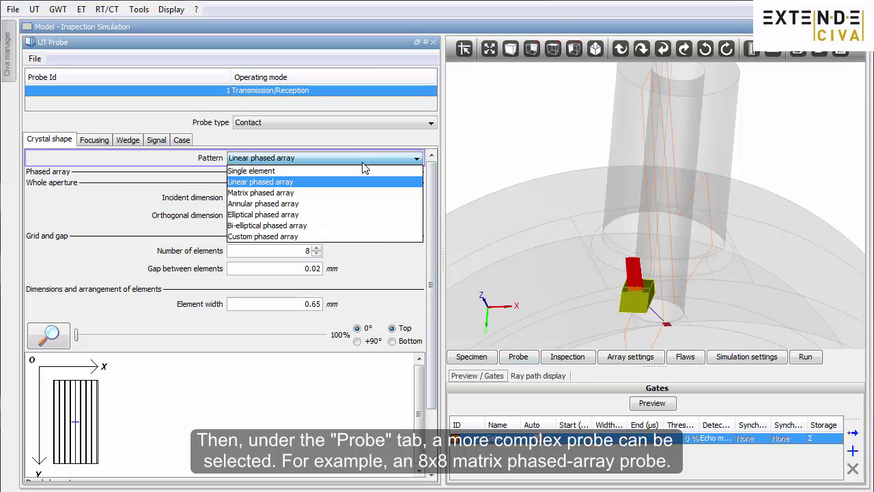
click(326, 194)
double_click(297, 252)
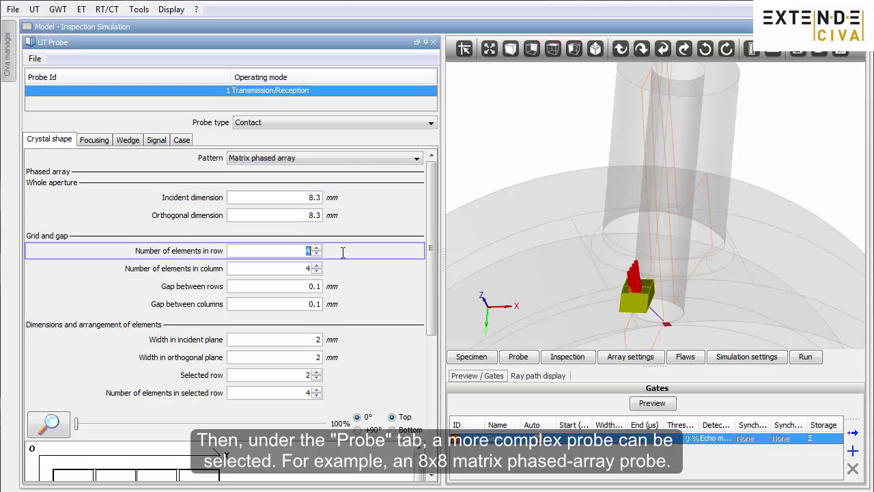
text(8)
click(305, 270)
double_click(299, 271)
text(8)
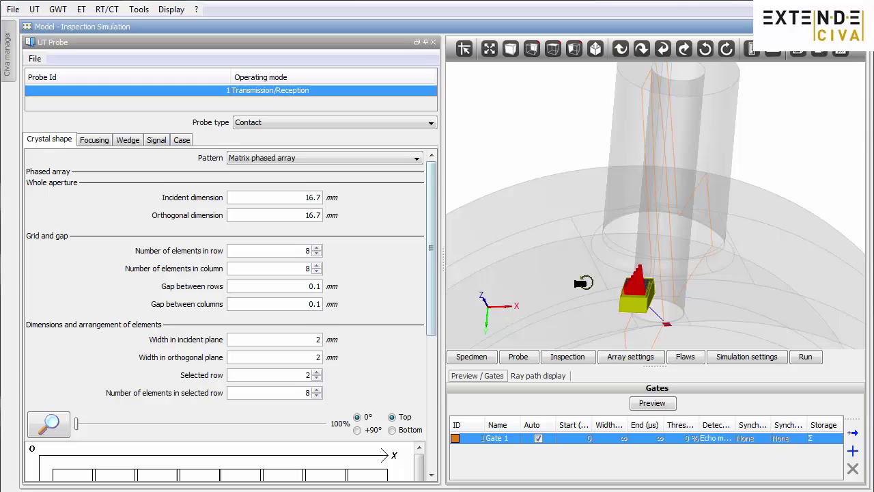
drag(583, 282, 588, 304)
right_drag(587, 303, 599, 229)
mouse_move(601, 230)
mouse_down()
mouse_move(585, 228)
mouse_move(603, 228)
mouse_move(624, 185)
mouse_move(621, 171)
mouse_move(590, 232)
mouse_up()
- Give the rectangular flaw a 25 mm length and position it Around the fillet
click(683, 357)
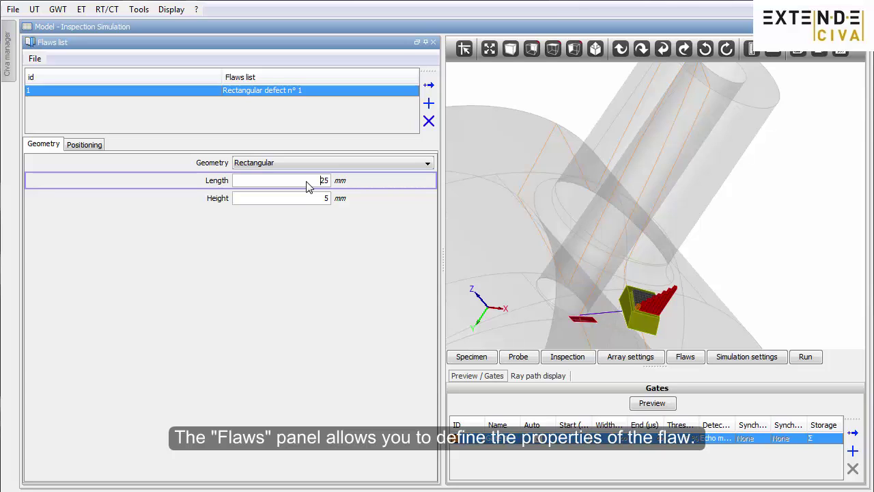
click(96, 146)
click(264, 174)
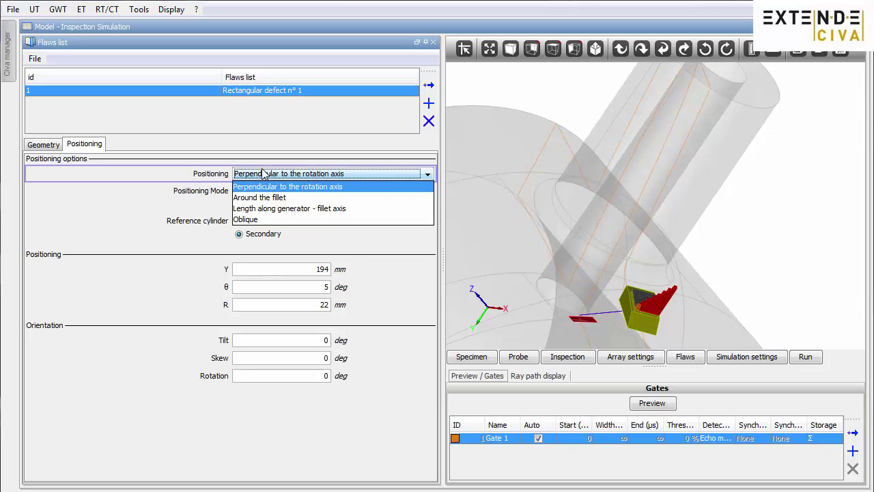
click(268, 197)
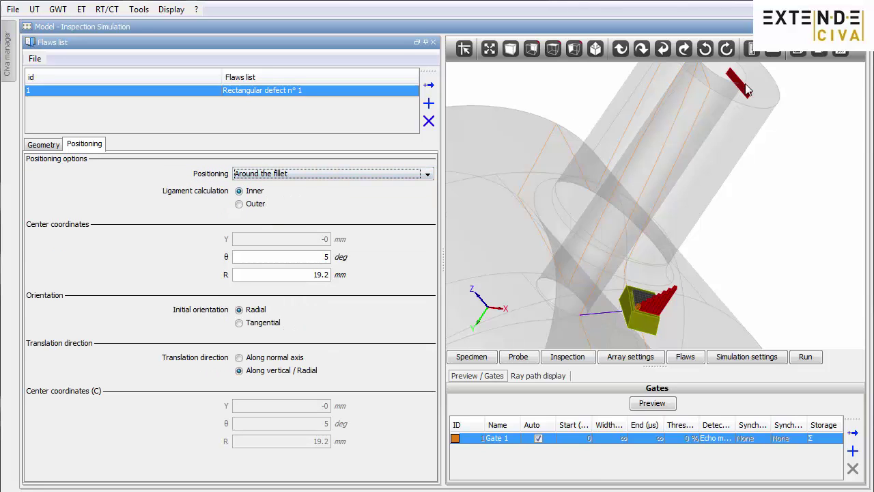
- Drag the flaw radially outward along the fillet to R 31 mm, θ 5 deg
drag(746, 90, 752, 112)
drag(658, 229, 624, 218)
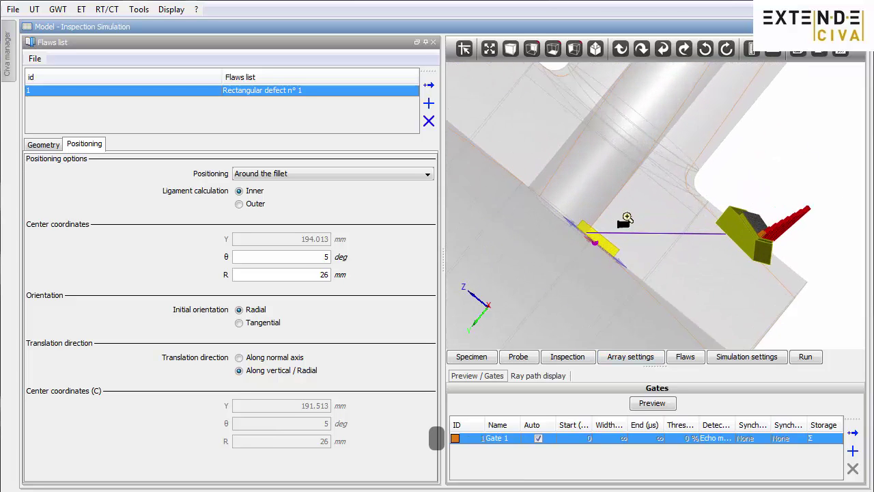
right_drag(624, 218, 580, 296)
drag(572, 292, 585, 301)
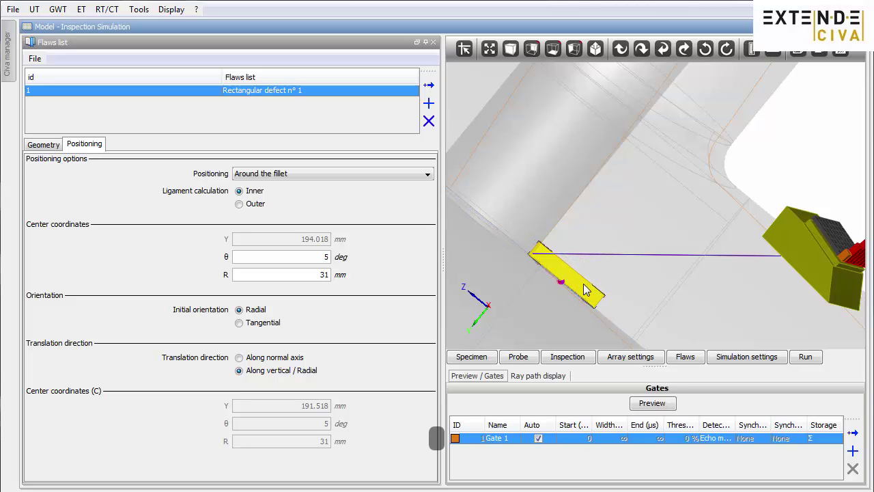
middle_drag(606, 262, 586, 205)
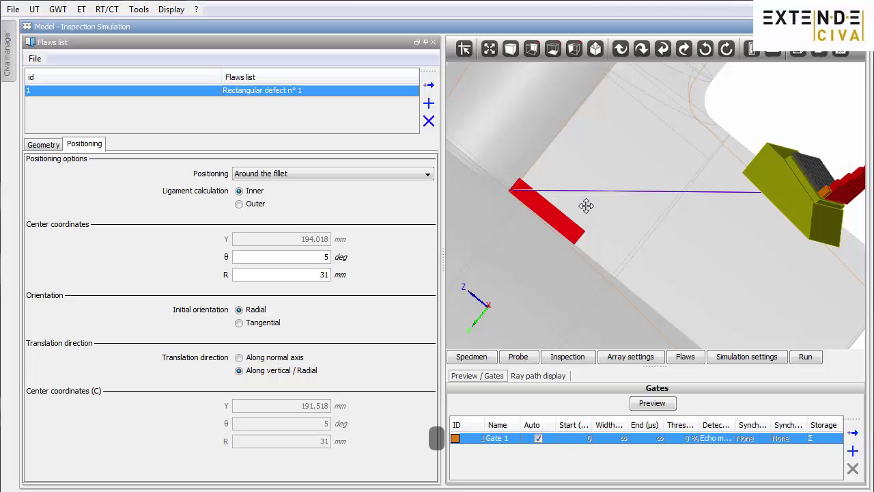
right_click(549, 213)
mouse_move(570, 221)
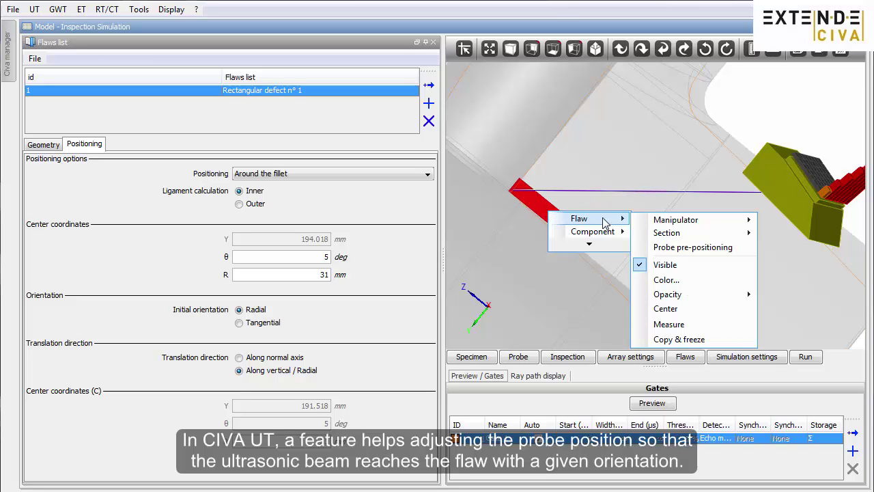
- Pre-position the probe for a 30° defect incidence angle, then rotate it to about -90°
click(679, 250)
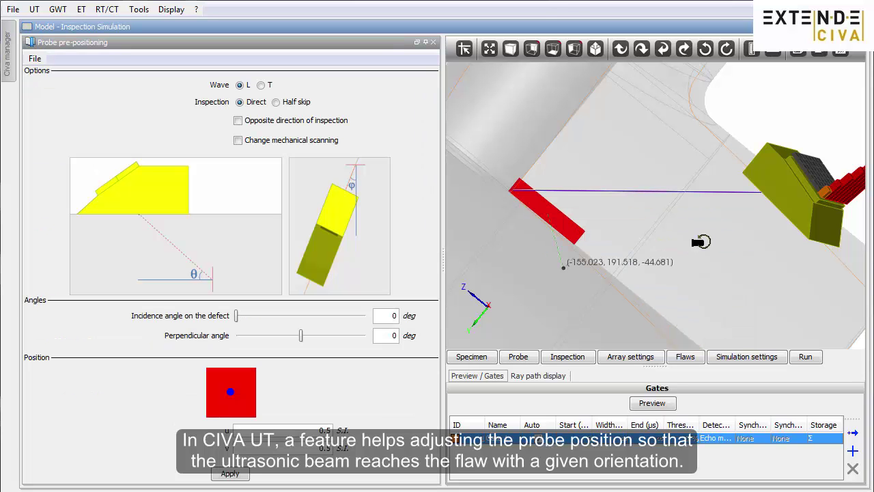
drag(698, 240, 512, 205)
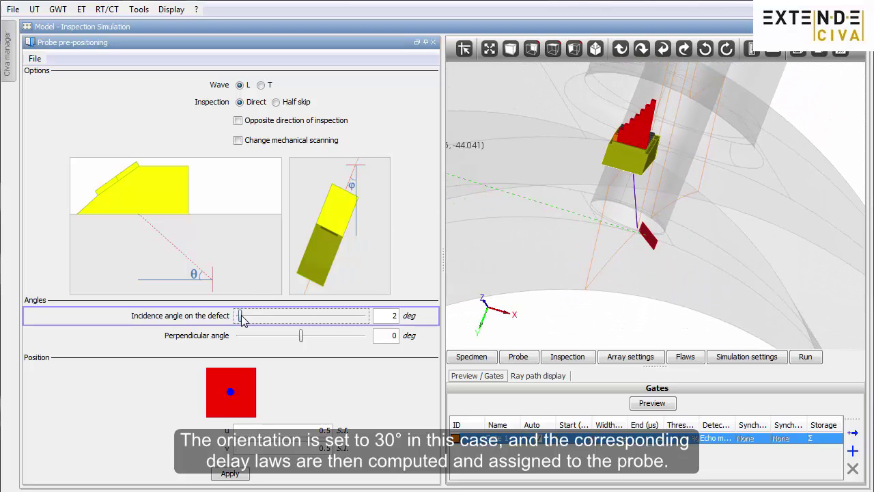
drag(243, 321, 282, 322)
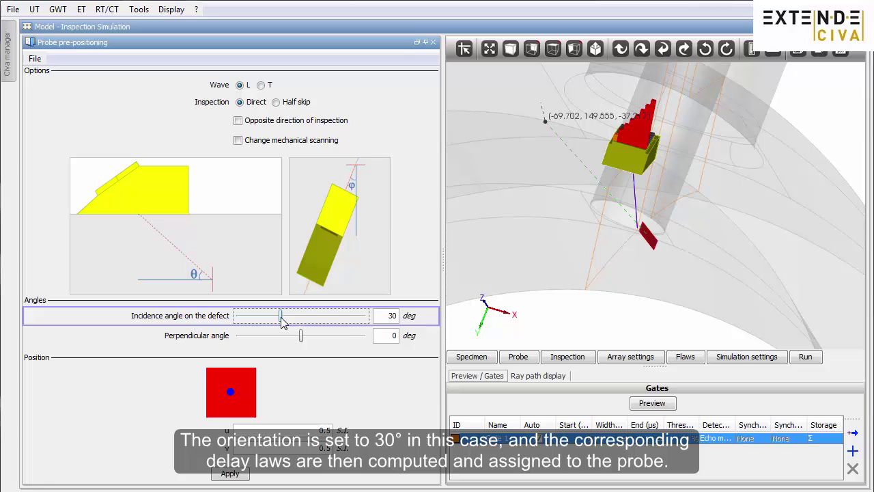
click(232, 474)
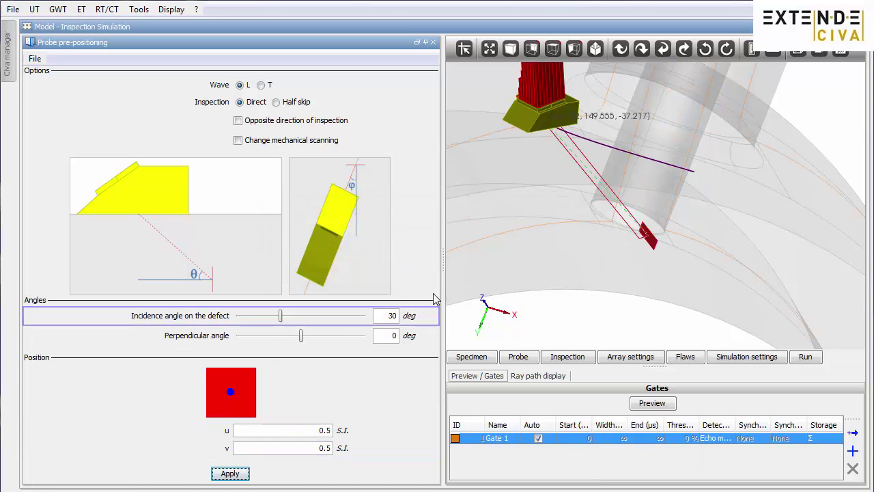
drag(492, 224, 500, 290)
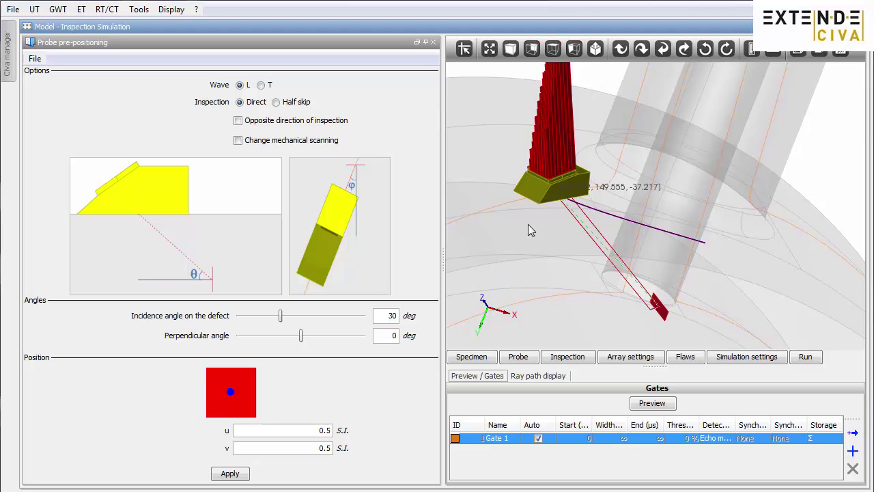
click(552, 189)
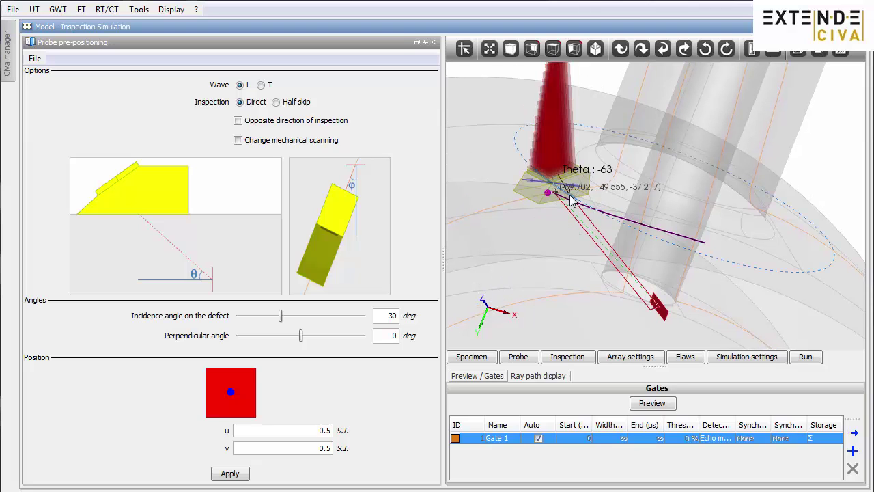
drag(566, 198, 535, 163)
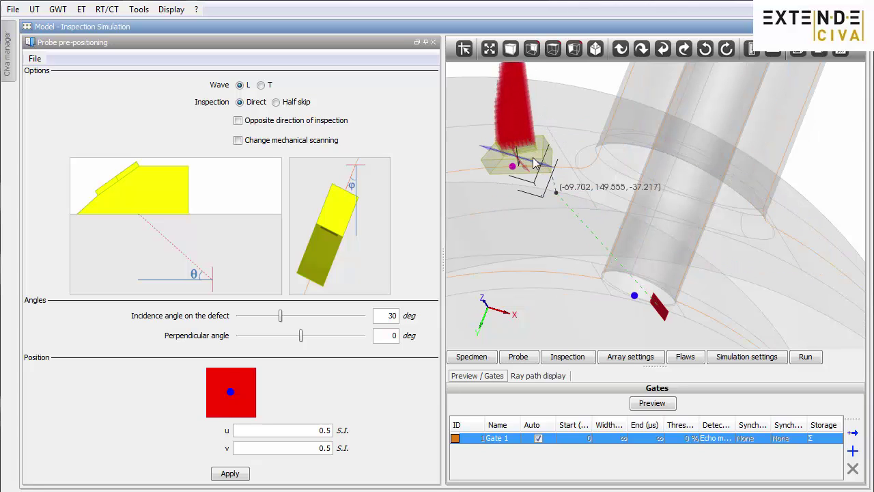
- Preview the probe's scanning positions over the nozzle in the Inspection settings
click(562, 355)
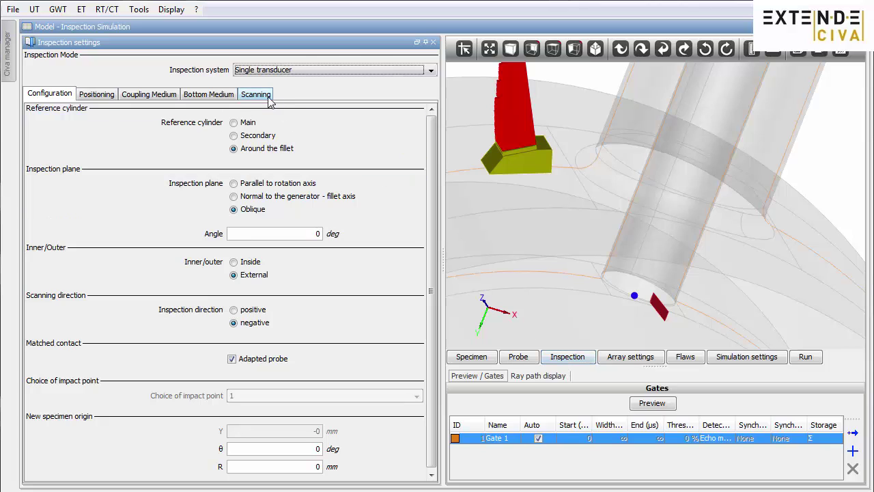
click(270, 97)
click(254, 272)
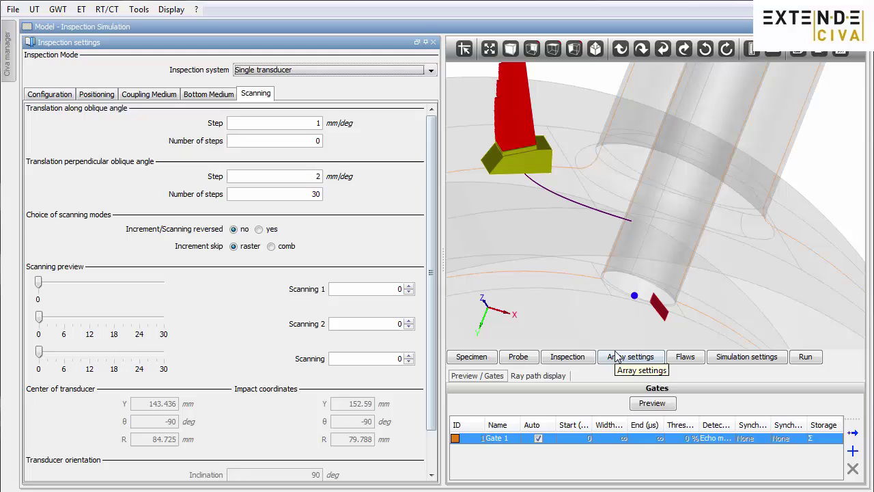
- Compute the array delay laws and slide the probe through its scanning increments
click(617, 357)
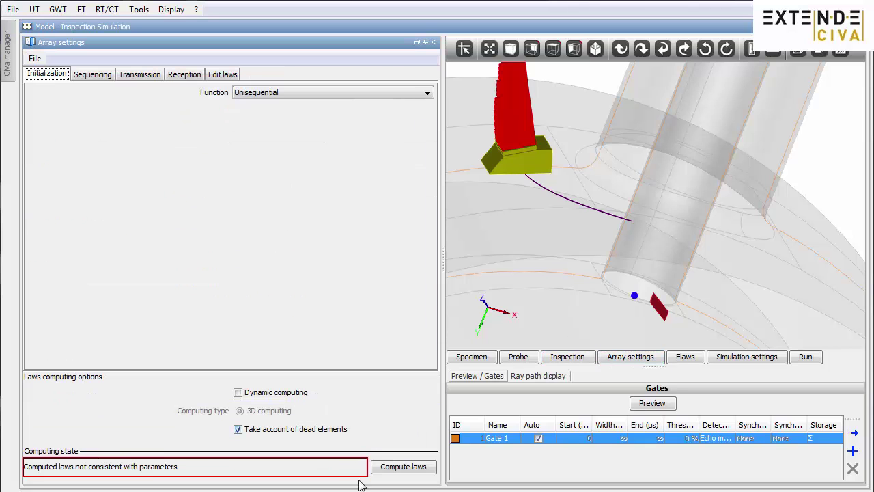
click(383, 467)
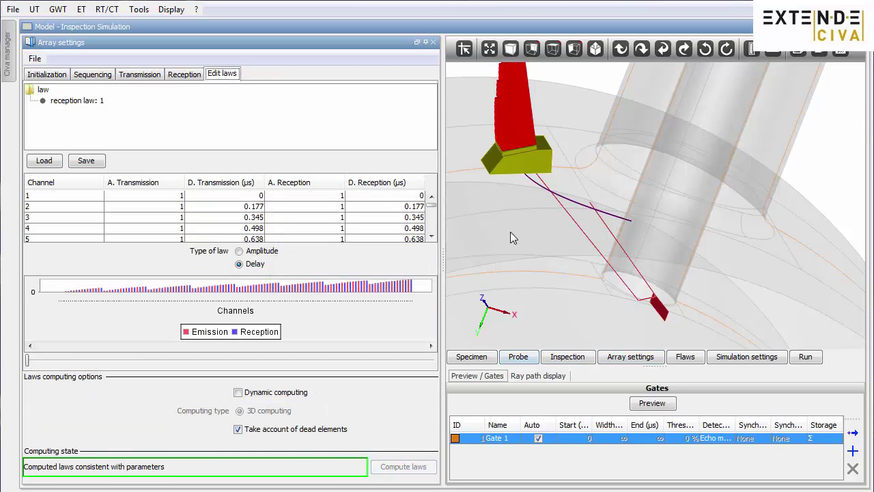
drag(510, 232, 532, 253)
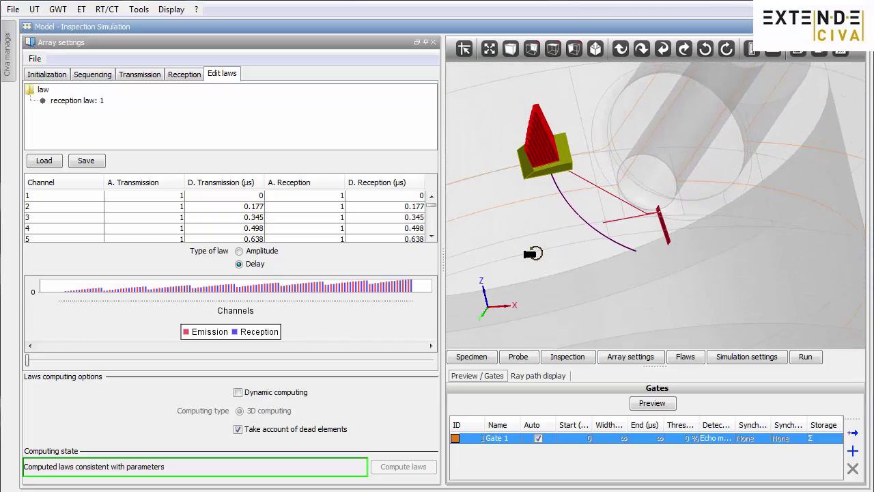
click(544, 167)
drag(544, 166, 556, 193)
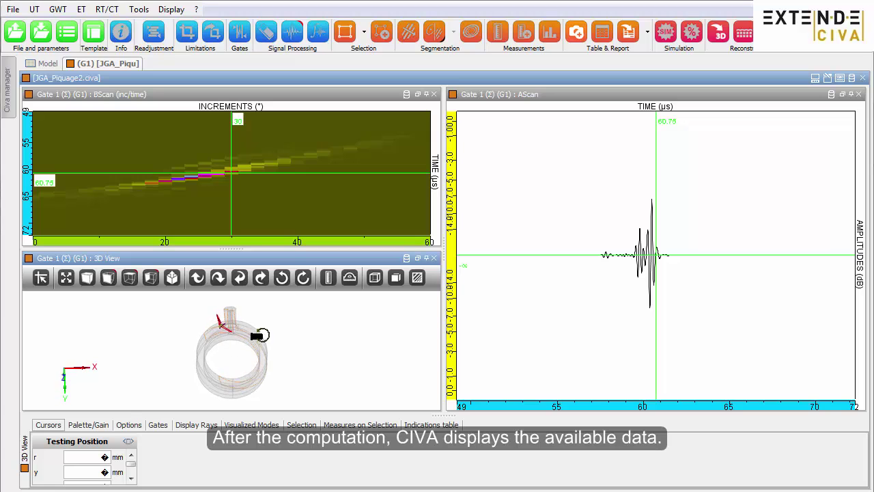
- Place the B-scan cursor at increment 48, showing a weak A-scan echo at 56.09 µs
drag(258, 335, 265, 349)
scroll(274, 332, up, 8)
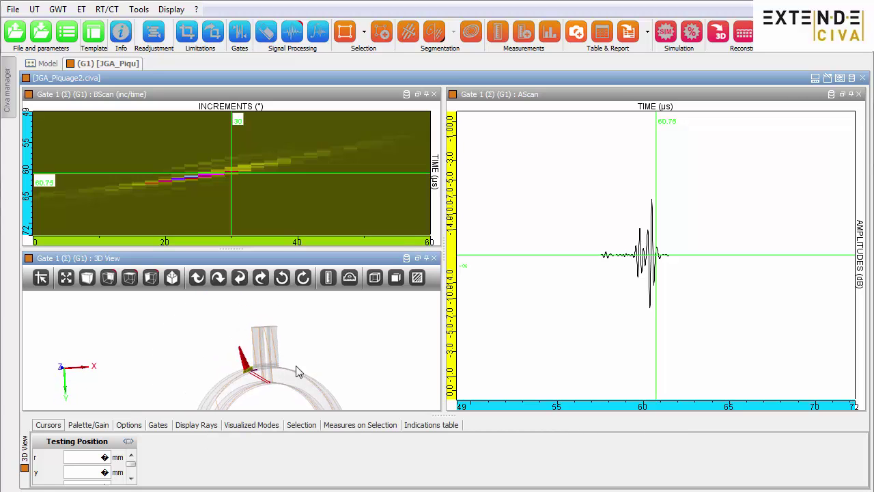
drag(276, 336, 311, 373)
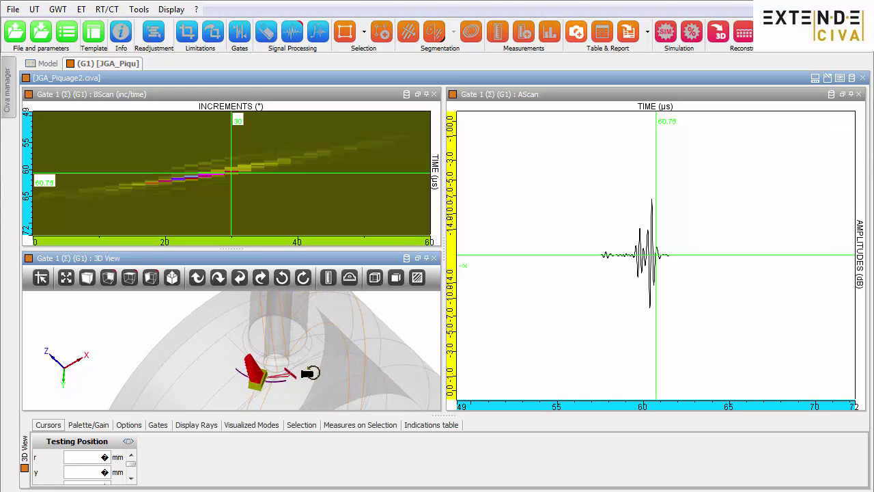
drag(233, 220, 352, 235)
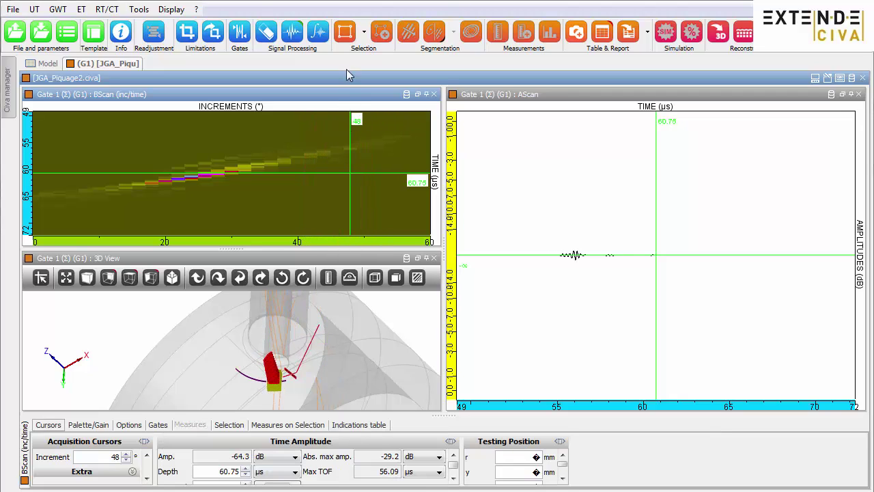
- Draw a polygon selection around the B-scan echo and jump to its maximum amplitude
click(364, 32)
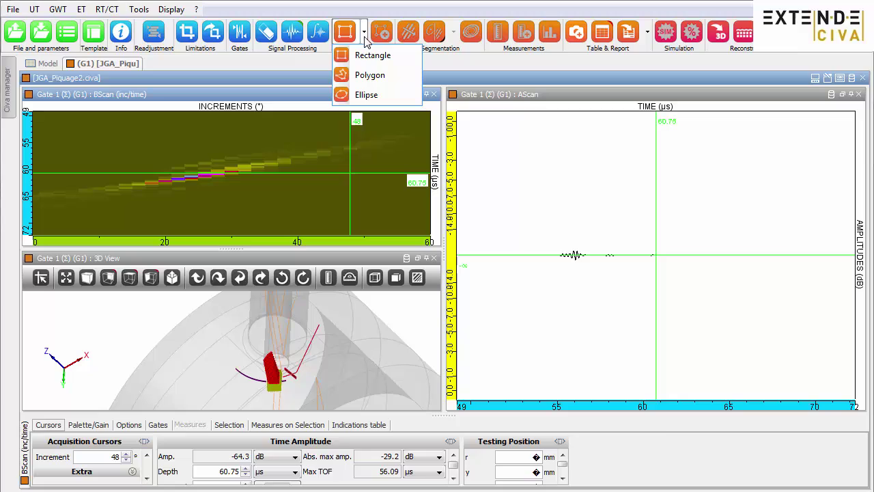
click(369, 75)
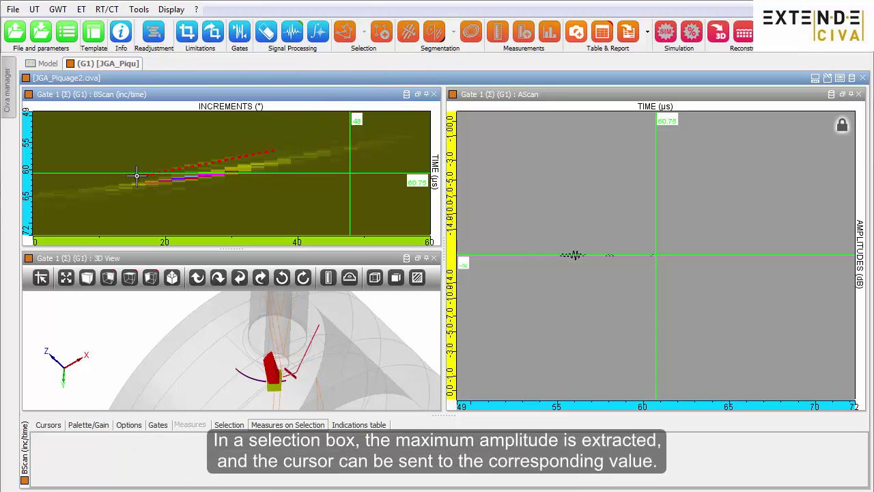
double_click(234, 184)
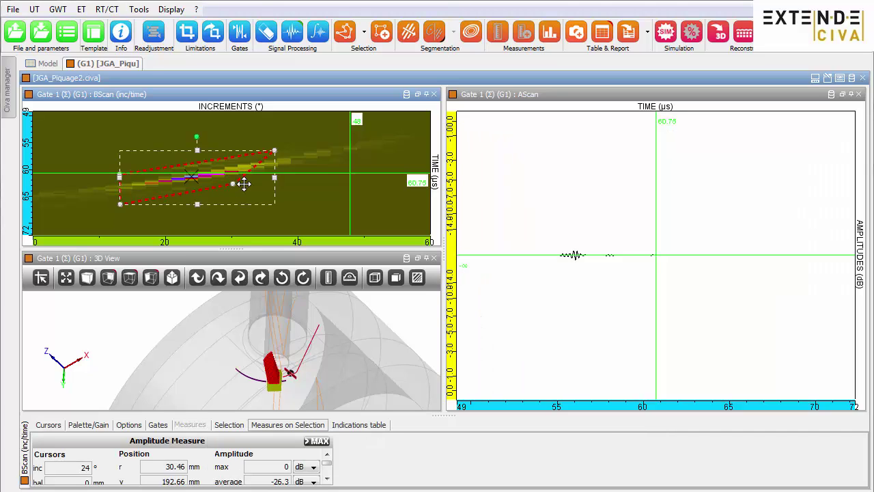
click(323, 442)
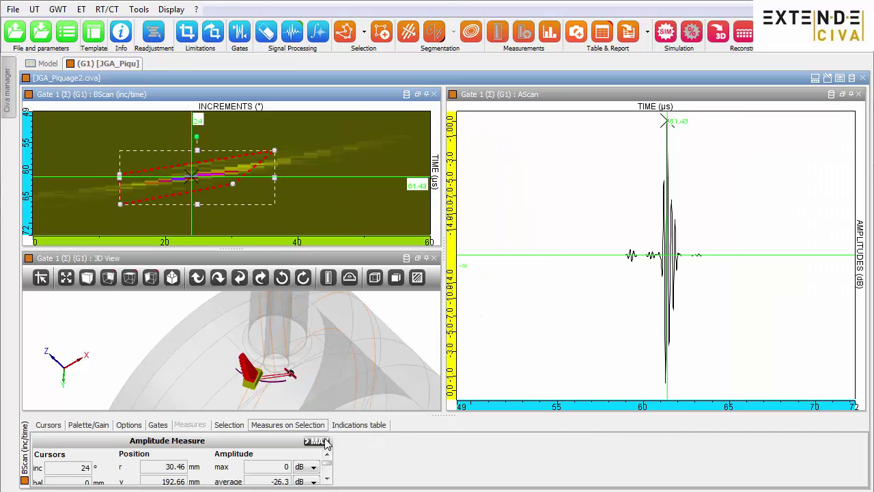
- Dock the 3D view beside the B-scan, close the A-scan, and add the True BScan view
drag(435, 415, 435, 397)
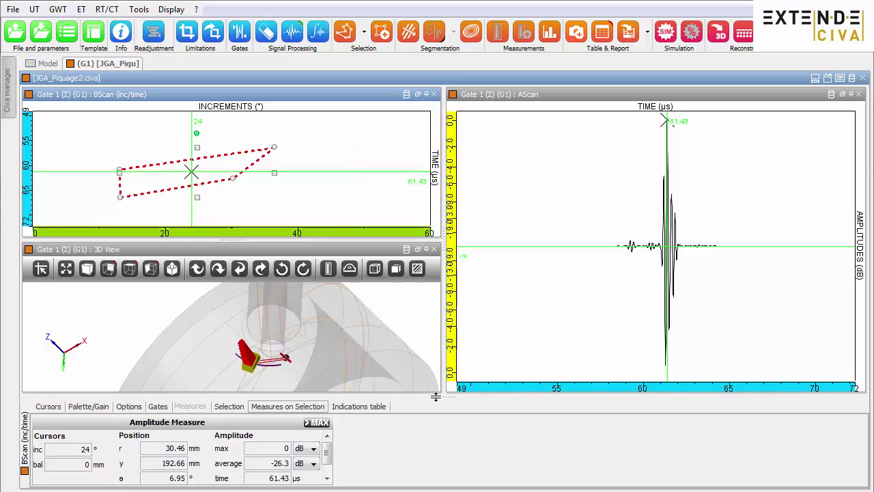
drag(322, 251, 353, 211)
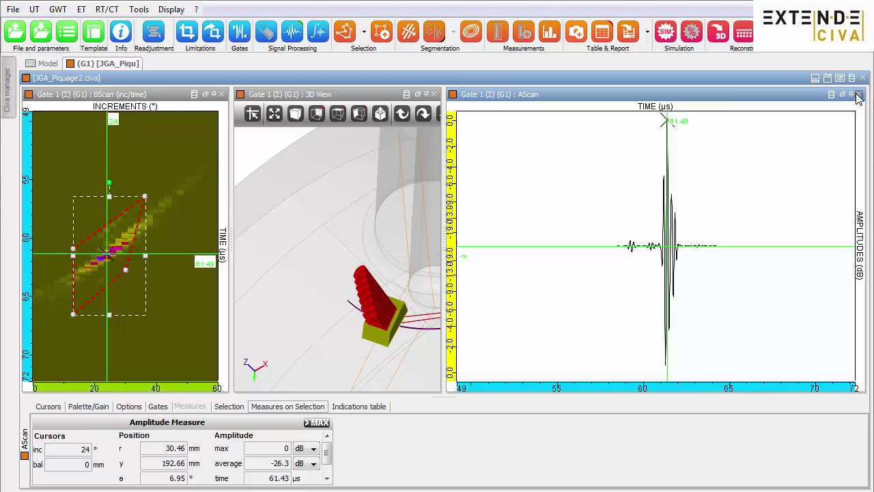
click(857, 95)
drag(622, 273, 540, 254)
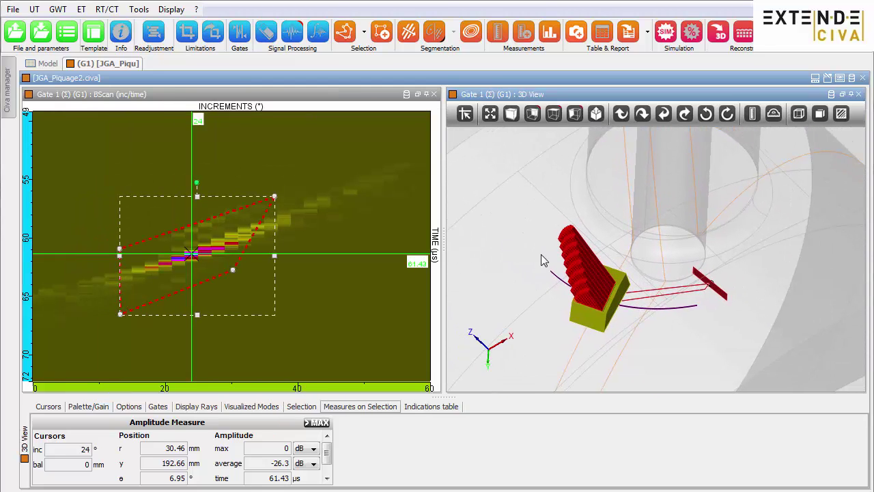
click(5, 110)
drag(59, 379, 746, 355)
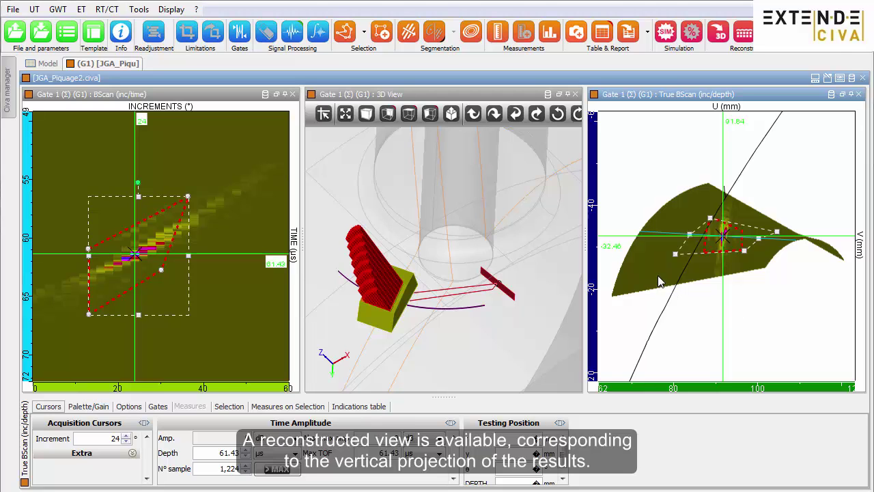
- Overlay the True BScan result on the 3D view and move the B-scan cursor to increment 49.41
drag(559, 277, 381, 276)
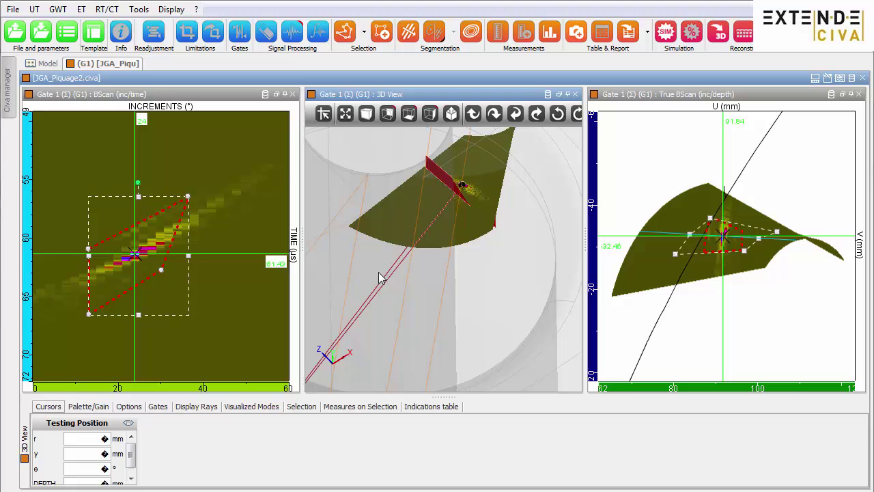
drag(132, 240, 219, 262)
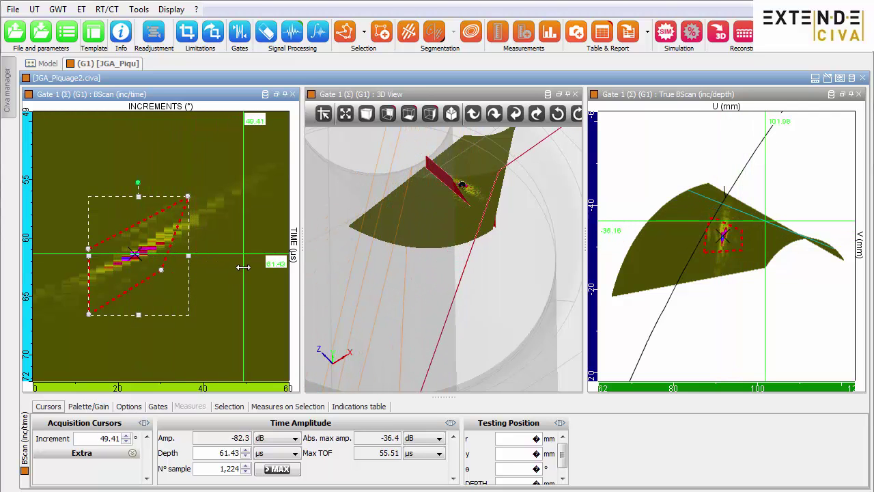